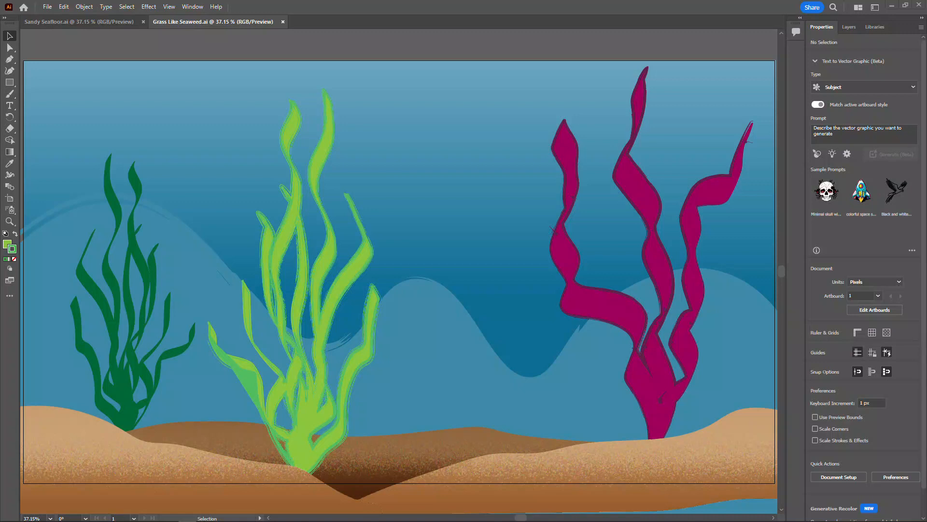
Switch to the Sandy Seafloor.ai document and show its layers to check that Front sand and Back sand are locked.
left_click(88, 24)
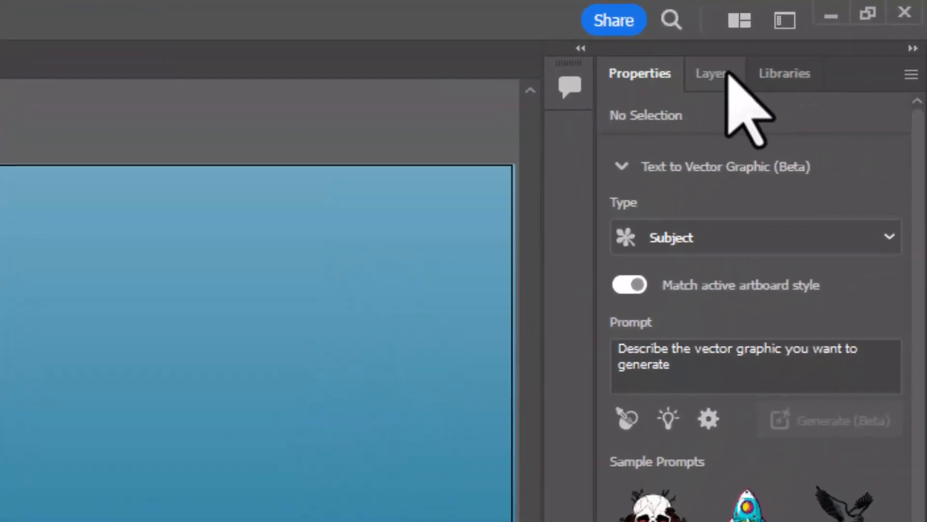
left_click(728, 72)
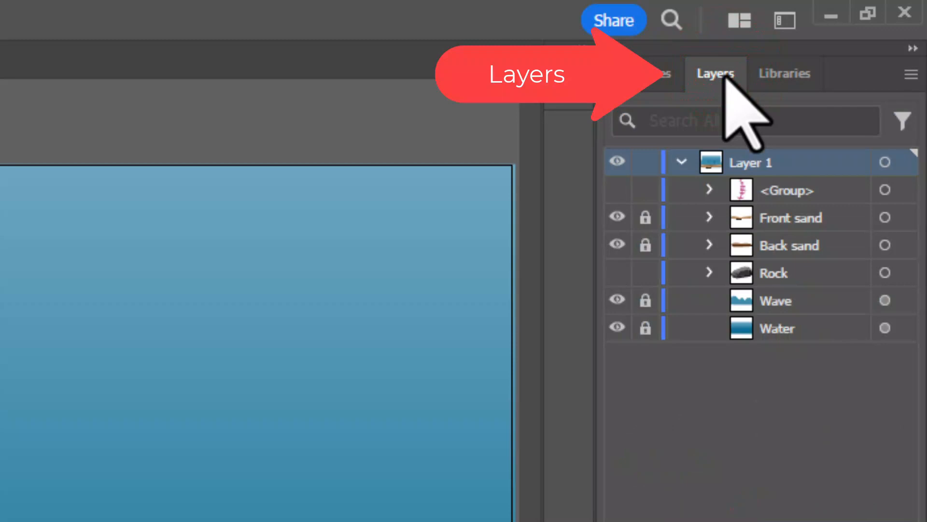
left_click(646, 217)
left_click(646, 245)
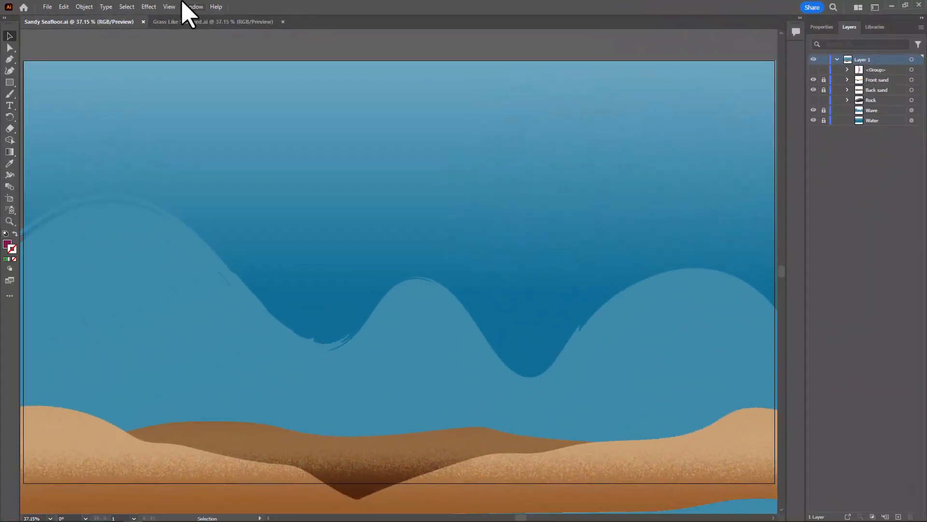
Bring up the Brushes, Swatches and Color Guide panels and place the Brushes group near the artboard's upper edge.
left_click(192, 7)
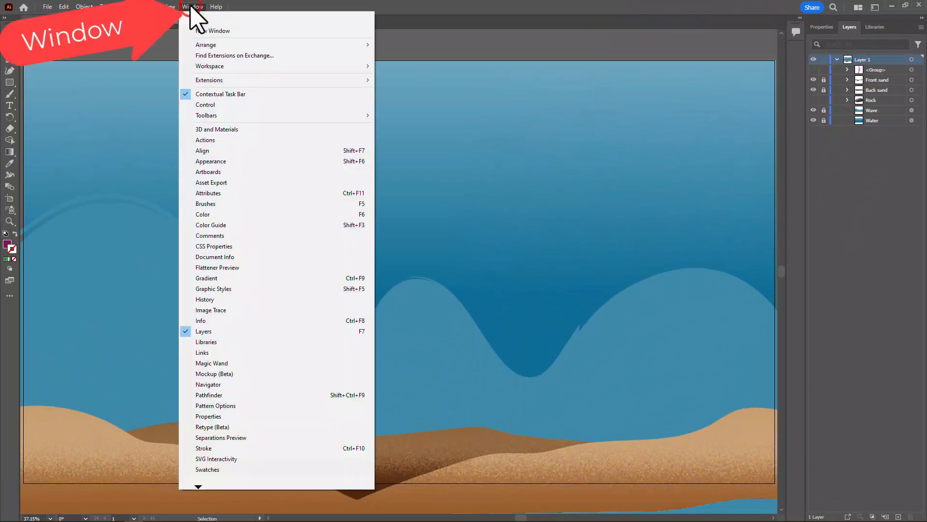
left_click(225, 204)
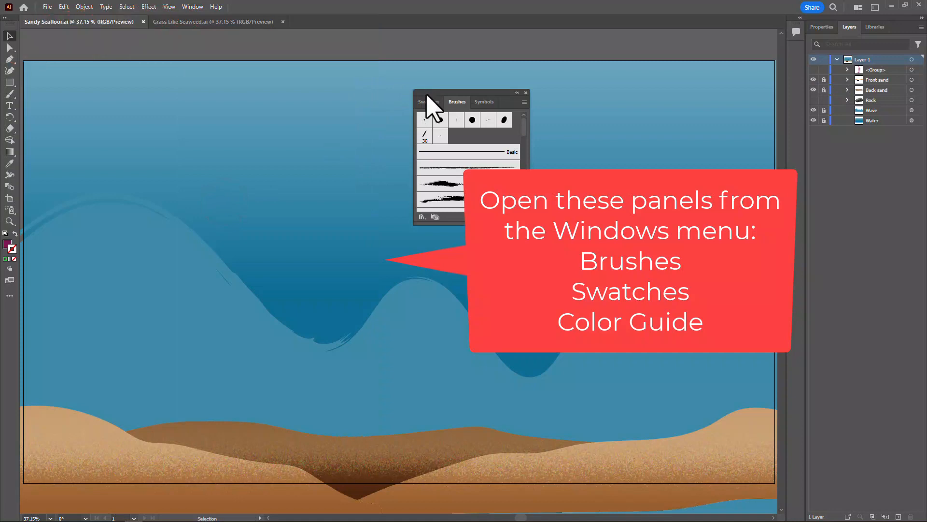
left_click_drag(428, 99, 342, 55)
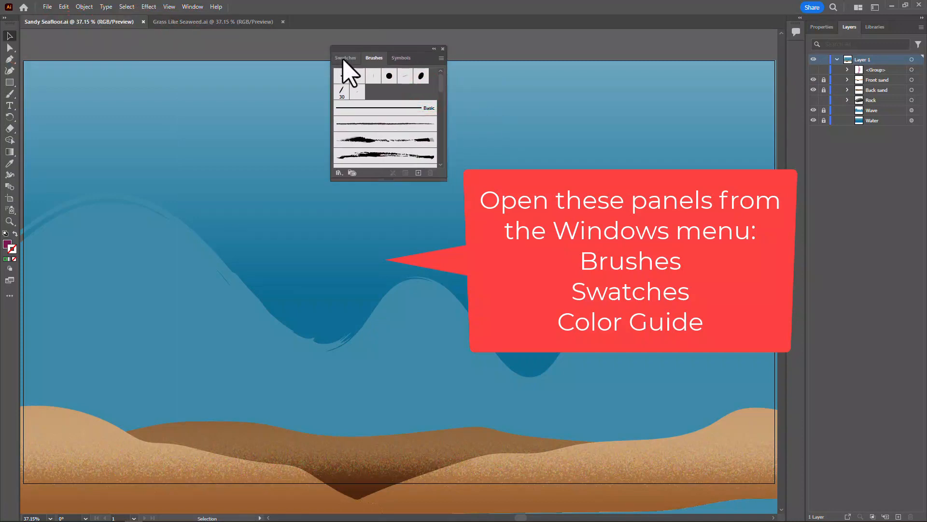
left_click(345, 58)
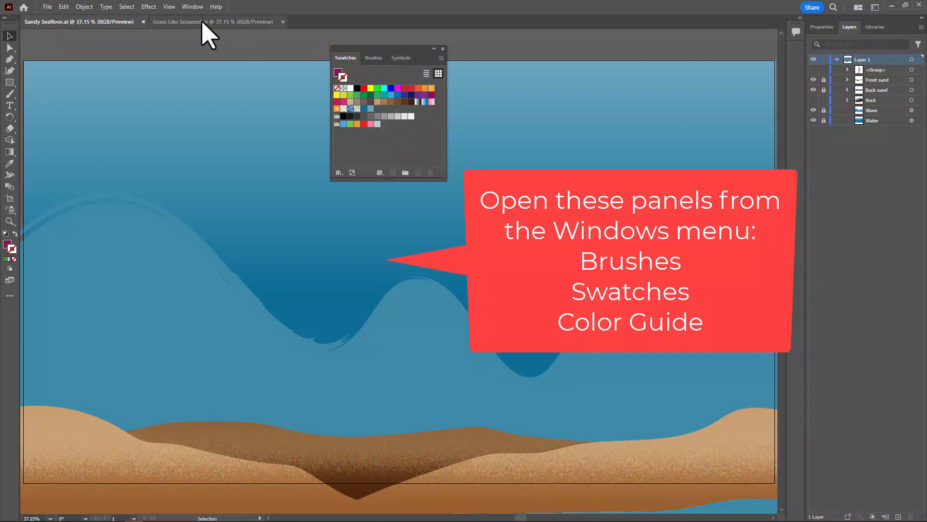
left_click(195, 7)
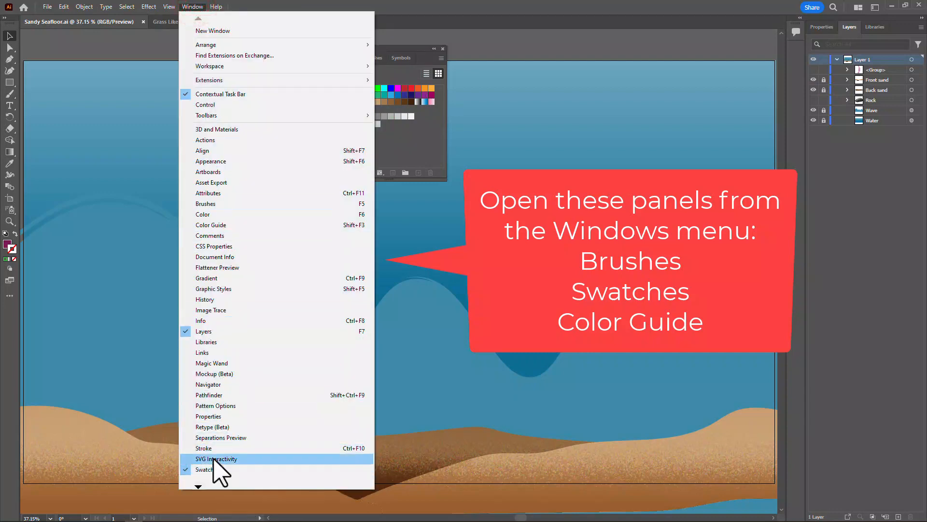
left_click(216, 224)
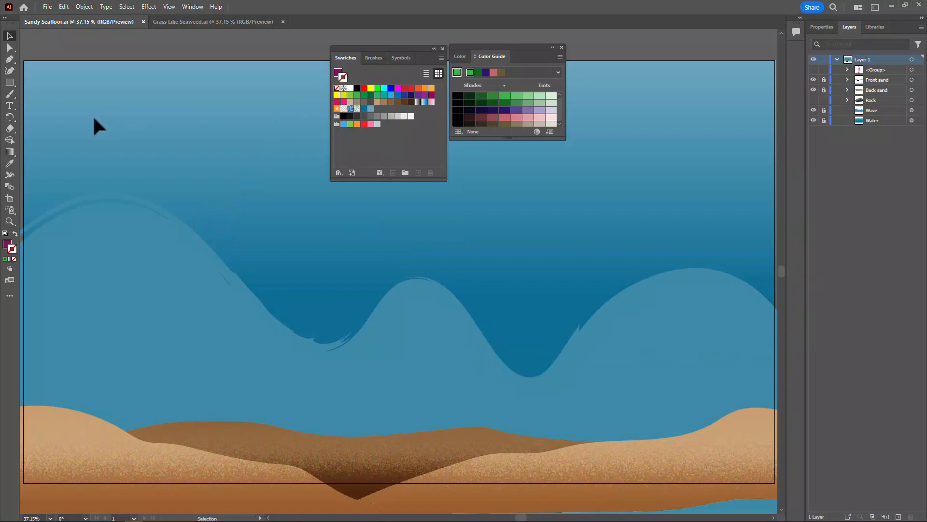
Set up the Paintbrush with the 30 calligraphic brush, a green stroke and no fill.
left_click(10, 95)
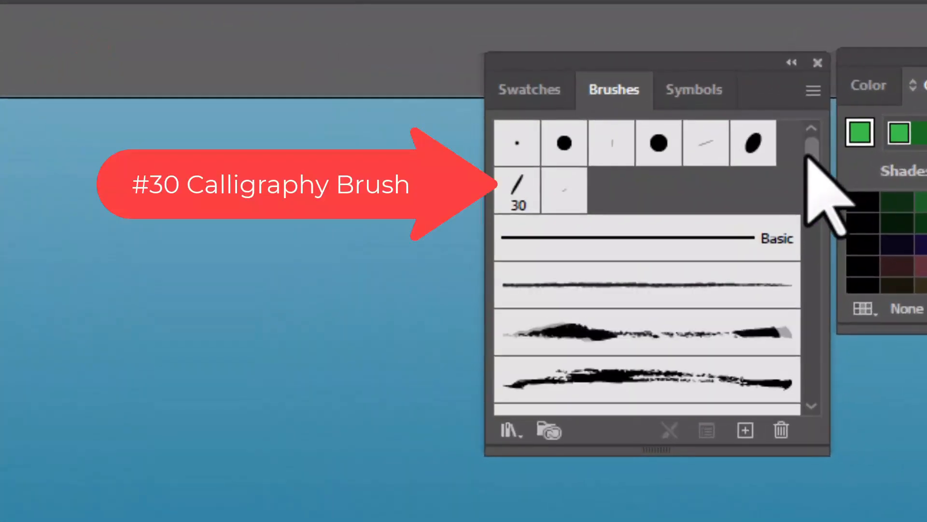
left_click(437, 75)
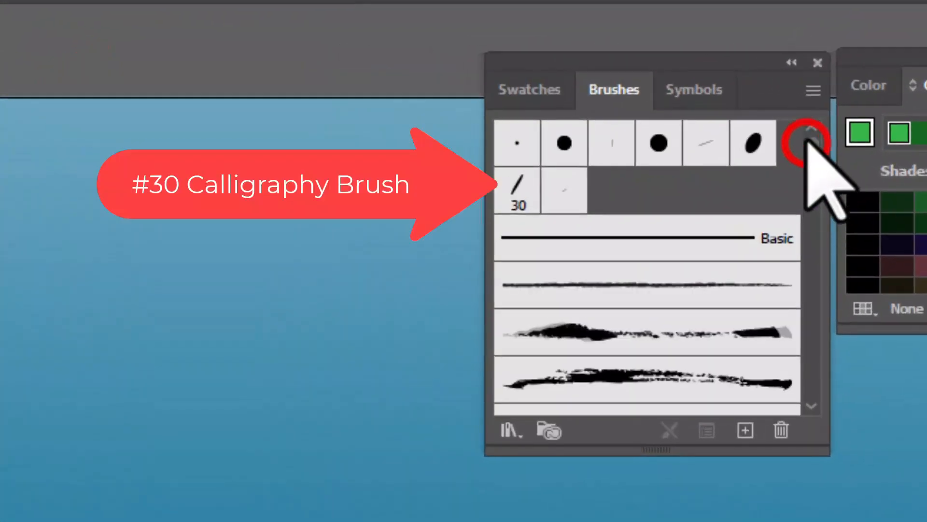
left_click(517, 180)
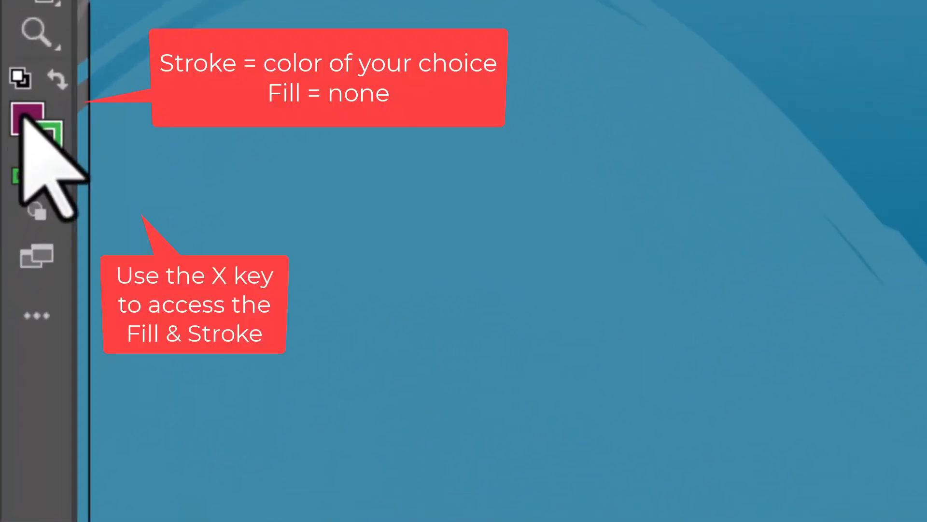
left_click(52, 176)
key("x")
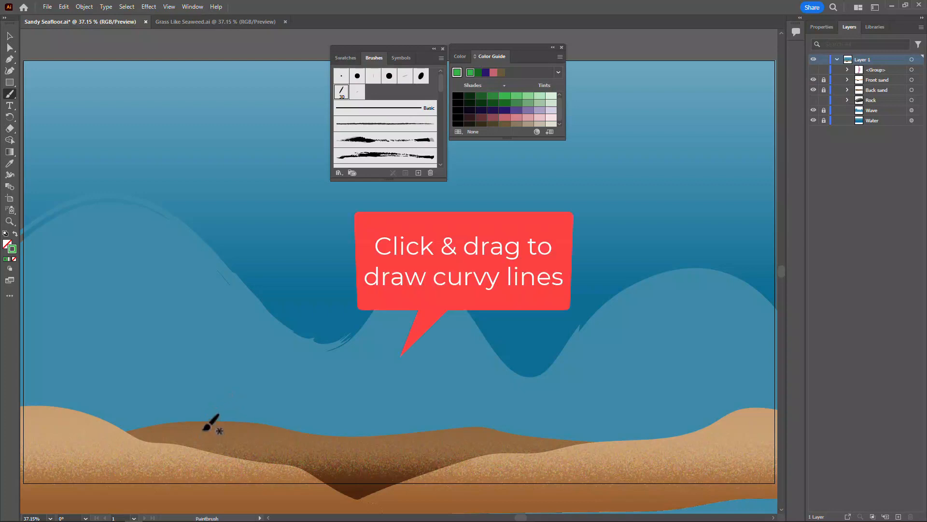
Paint seven curvy green seaweed blades fanning upward from one base point on the sand at the scene's left side.
mouse_move(202, 430)
left_mouse_down()
mouse_move(186, 313)
mouse_move(210, 245)
mouse_move(175, 125)
left_mouse_up()
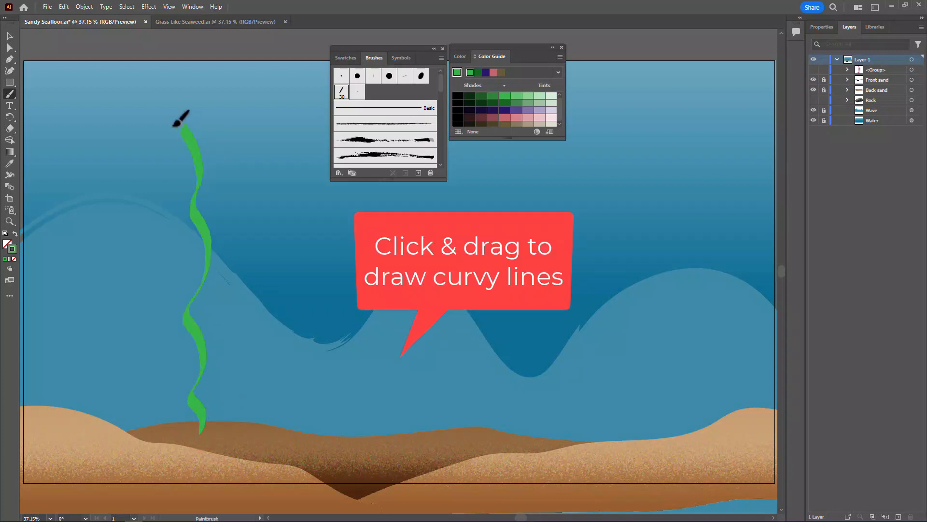
mouse_move(203, 428)
left_mouse_down()
mouse_move(258, 273)
mouse_move(265, 177)
left_mouse_up()
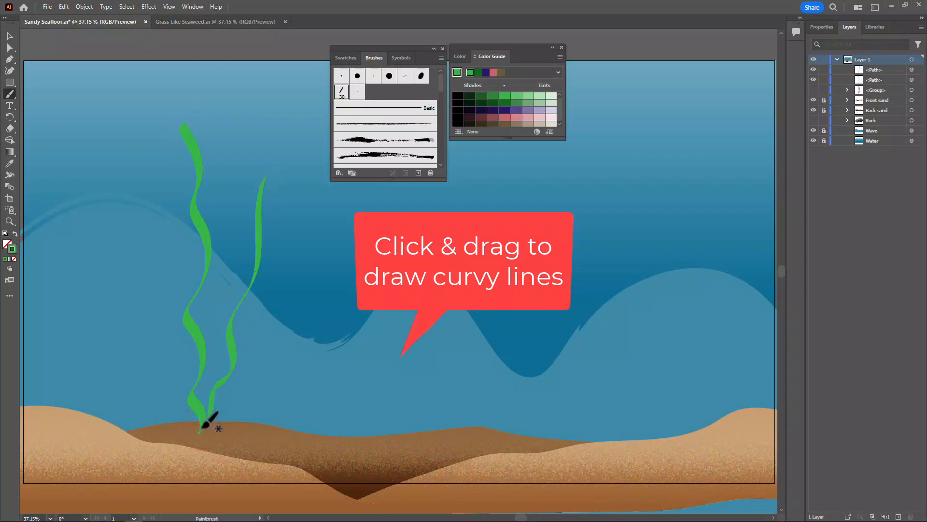
mouse_move(202, 426)
left_mouse_down()
mouse_move(166, 296)
mouse_move(115, 208)
left_mouse_up()
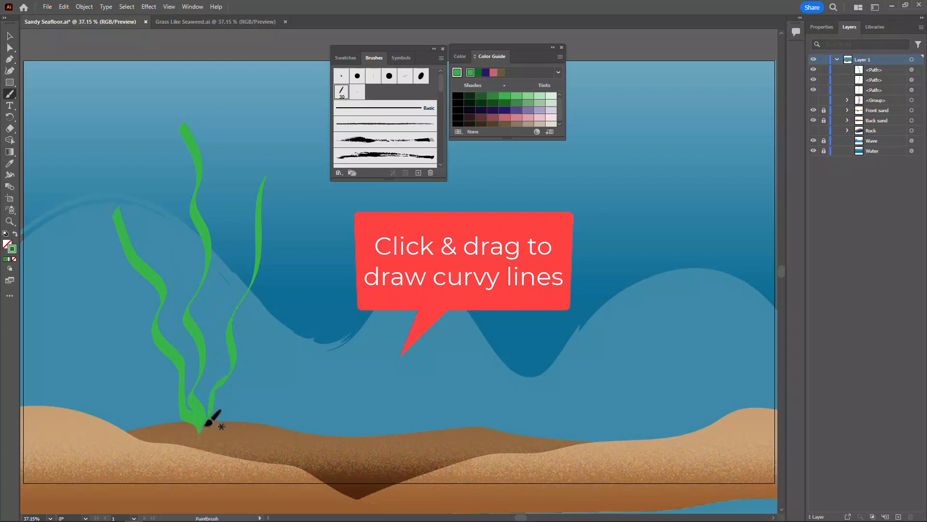
mouse_move(206, 424)
left_mouse_down()
mouse_move(229, 218)
mouse_move(245, 187)
left_mouse_up()
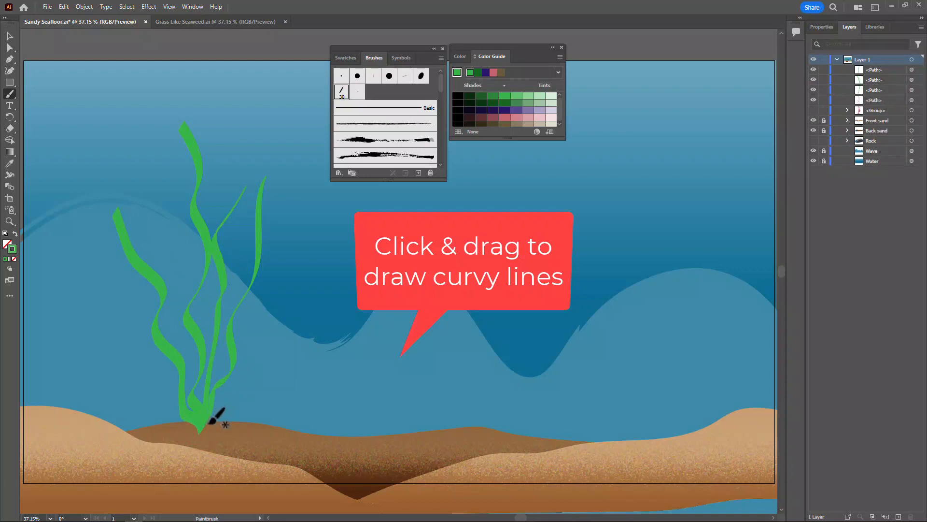
mouse_move(203, 424)
left_mouse_down()
mouse_move(281, 319)
mouse_move(290, 269)
left_mouse_up()
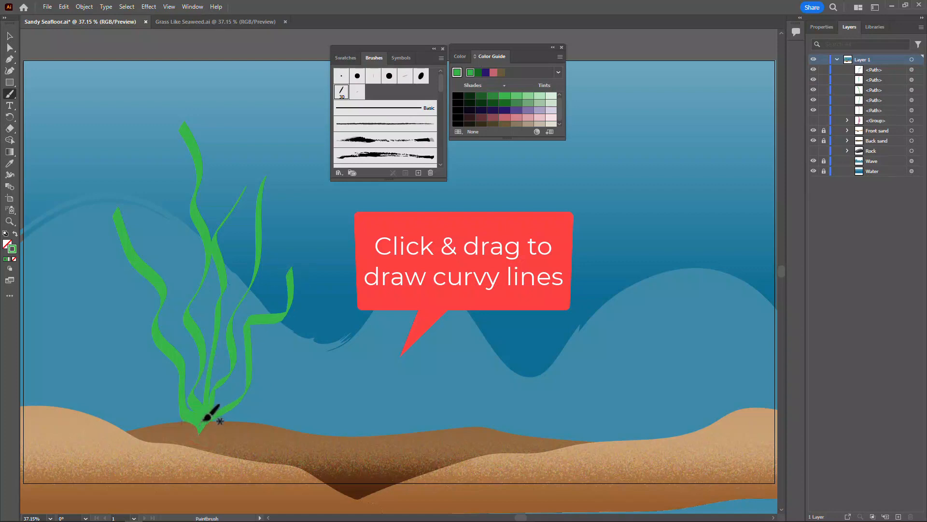
mouse_move(202, 420)
left_mouse_down()
mouse_move(185, 359)
mouse_move(179, 252)
mouse_move(147, 124)
left_mouse_up()
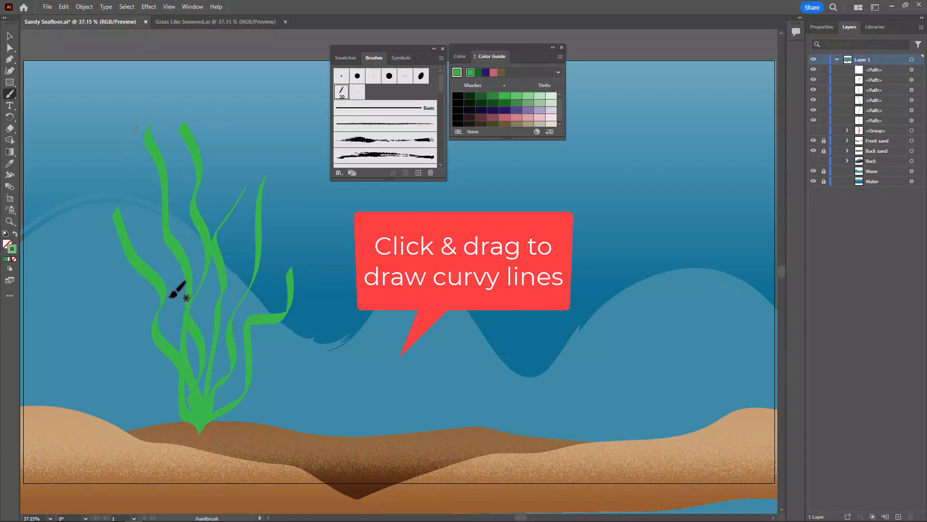
left_click_drag(191, 410, 115, 280)
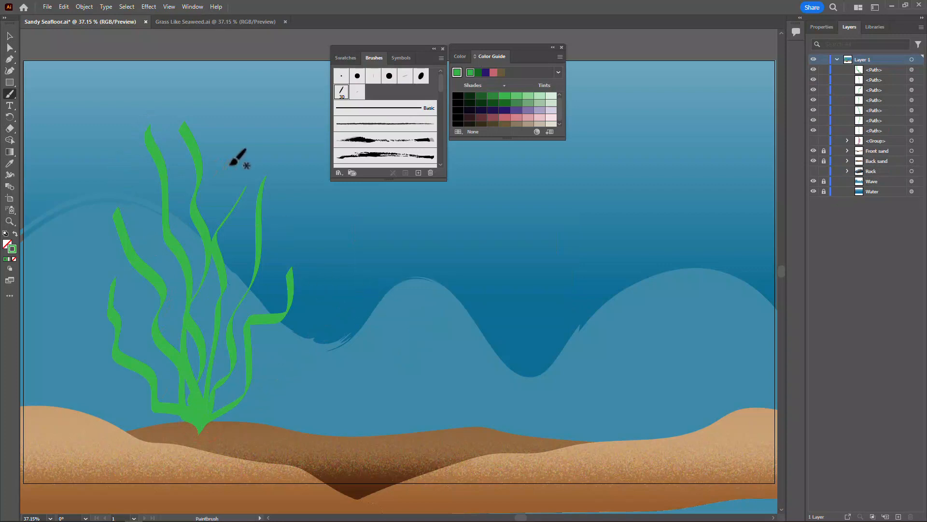
Select all the painted seaweed blades and convert them to filled shapes with Outline Stroke.
left_click(9, 36)
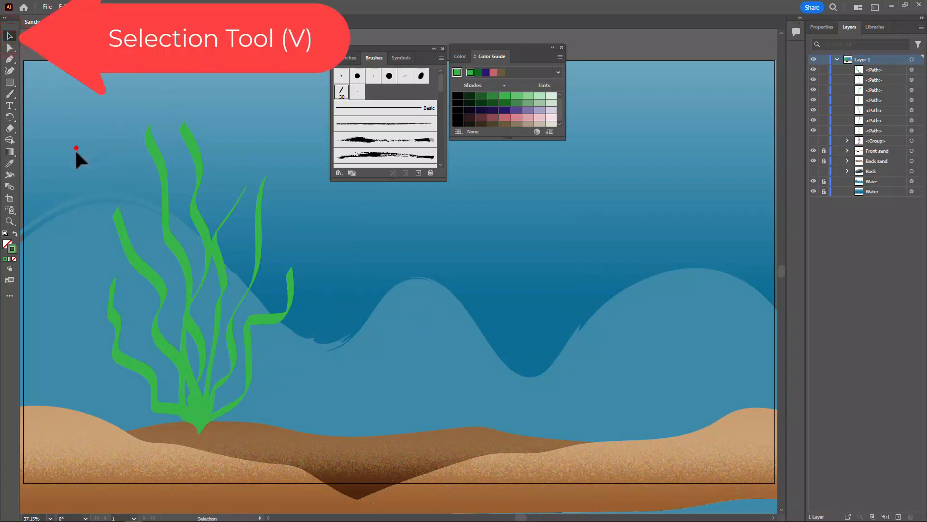
left_click_drag(189, 375, 325, 384)
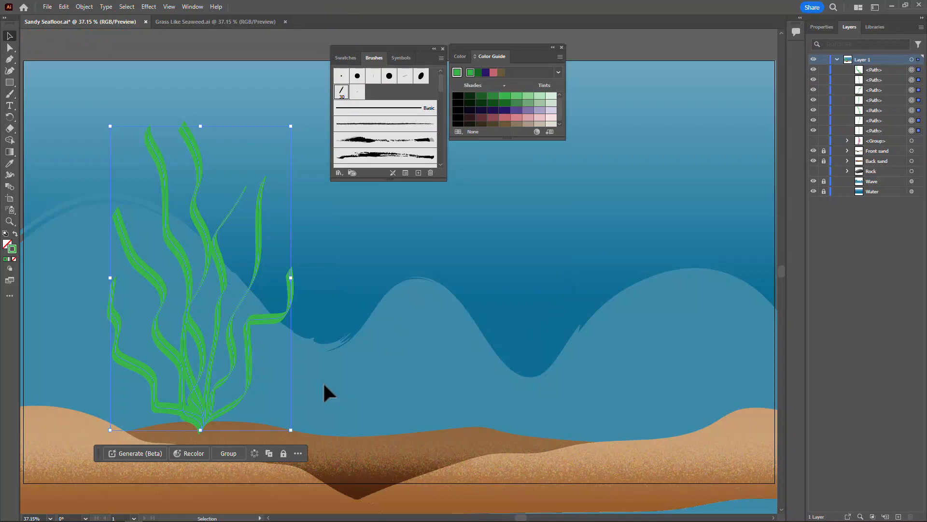
left_click(84, 7)
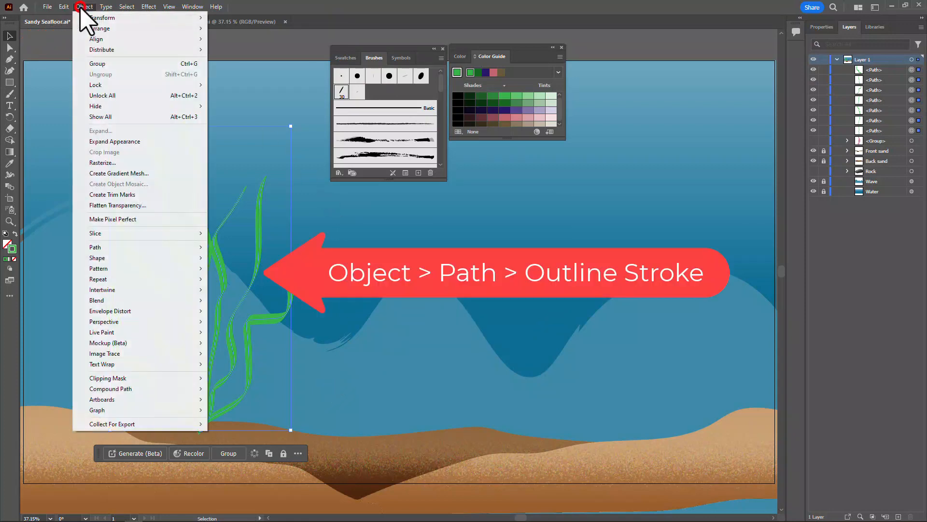
mouse_move(143, 248)
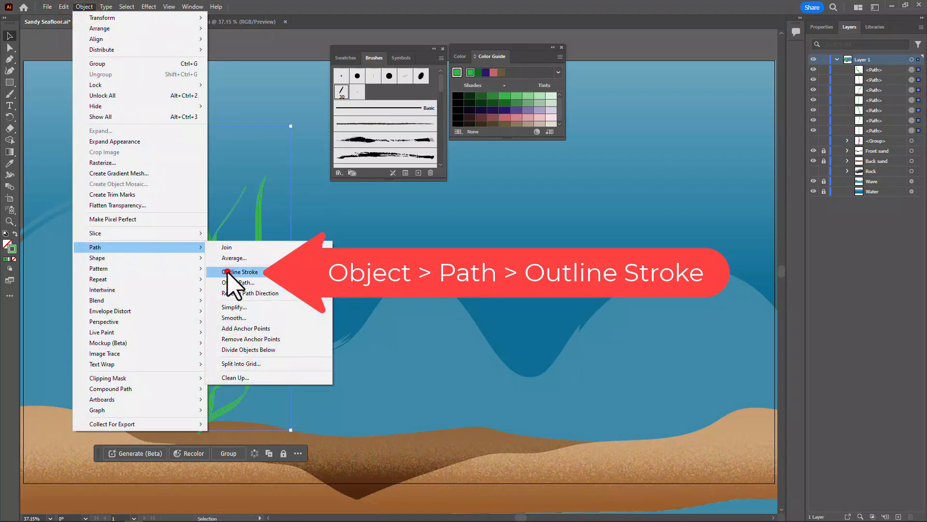
left_click(228, 273)
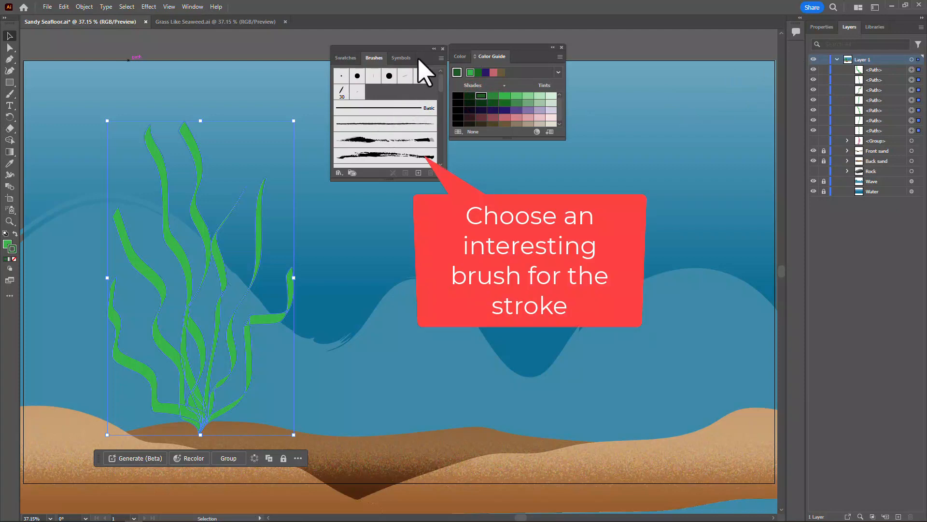
Give the outlined seaweed a 2 pt rough, dry-looking brush stroke in a green shade slightly darker than its fill.
left_click(389, 130)
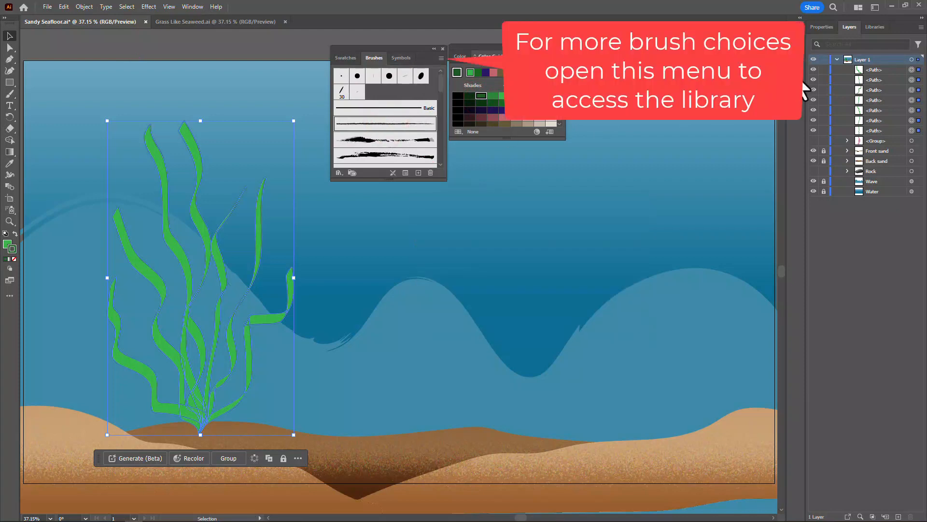
left_click(821, 27)
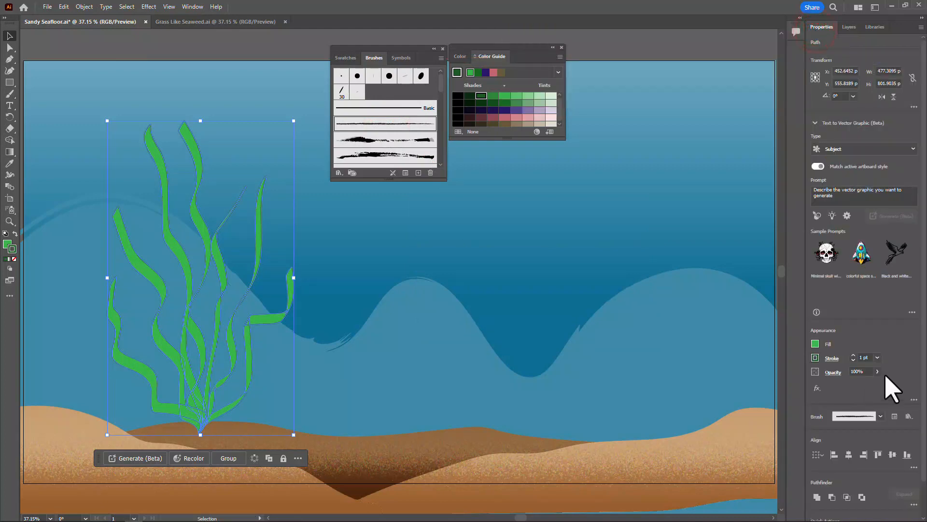
left_click(853, 356)
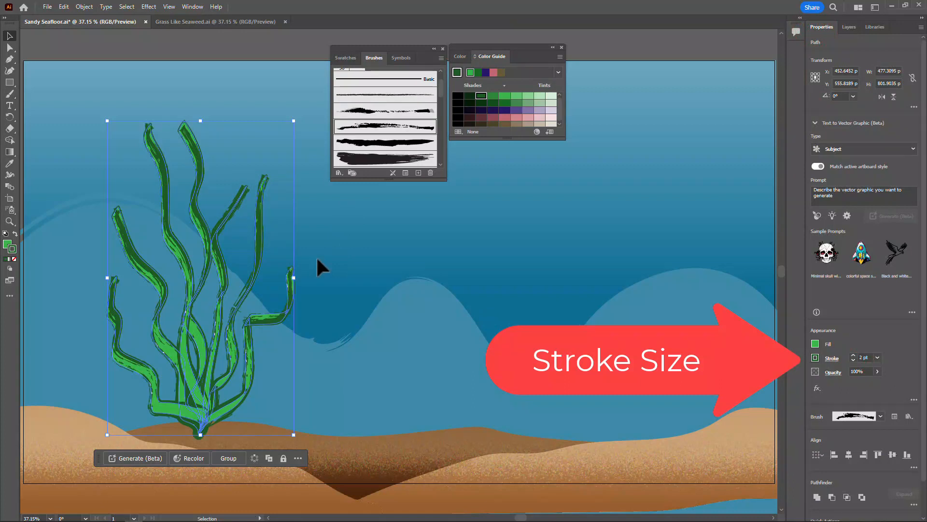
left_click(493, 95)
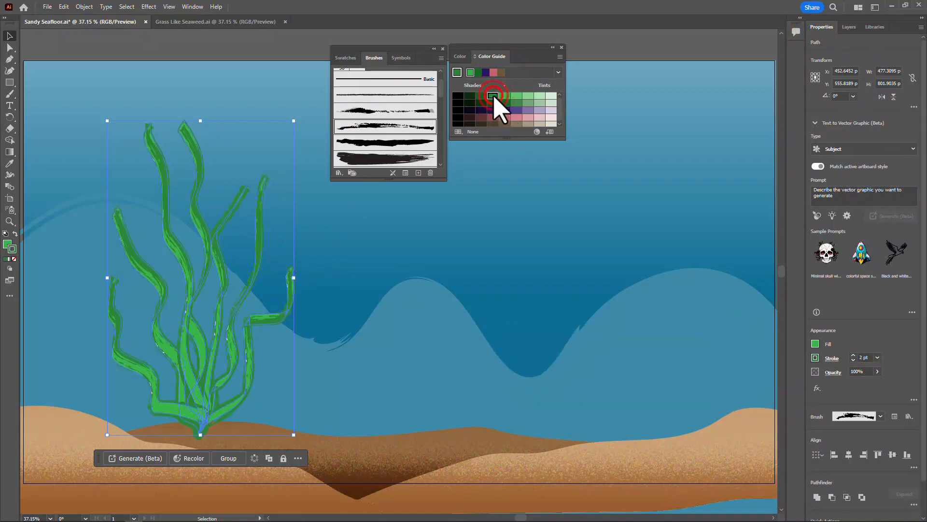
left_click(253, 92)
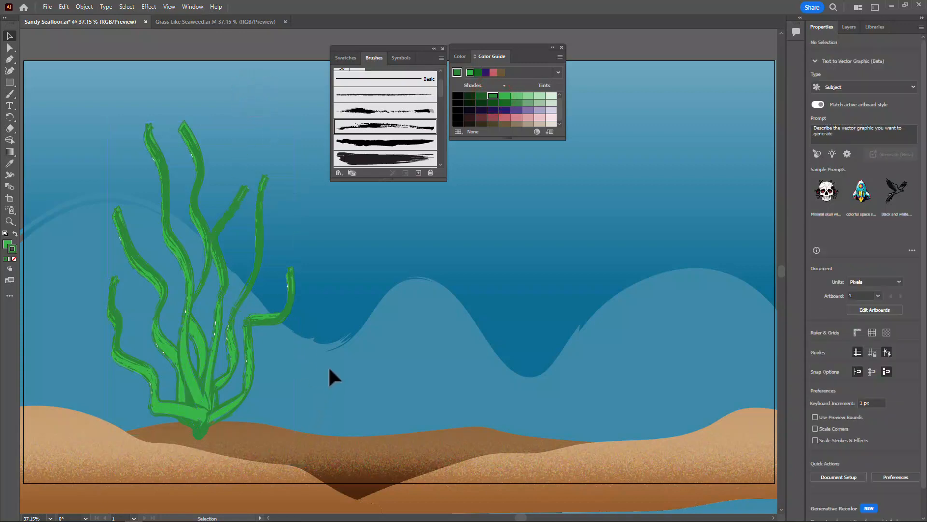
Group all the seaweed blades and move the group about 28 px to the right.
left_click_drag(73, 107, 338, 367)
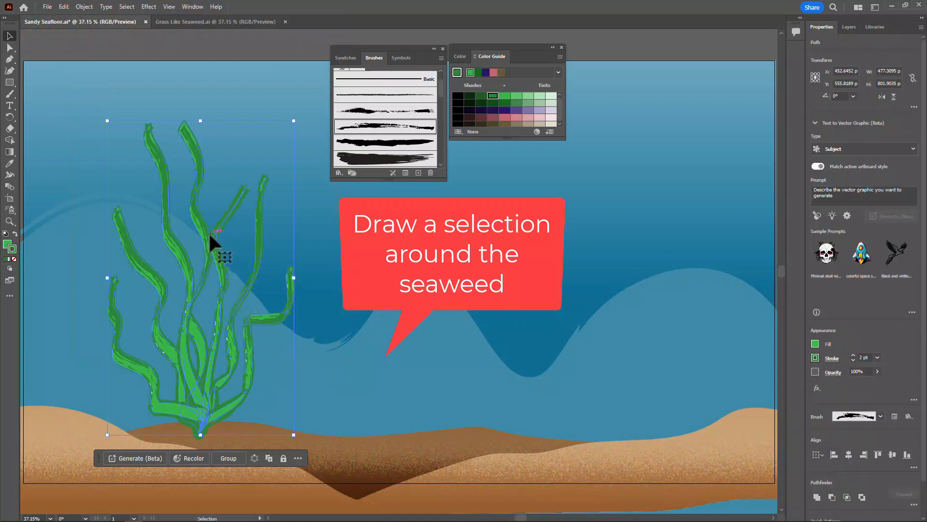
left_click(85, 7)
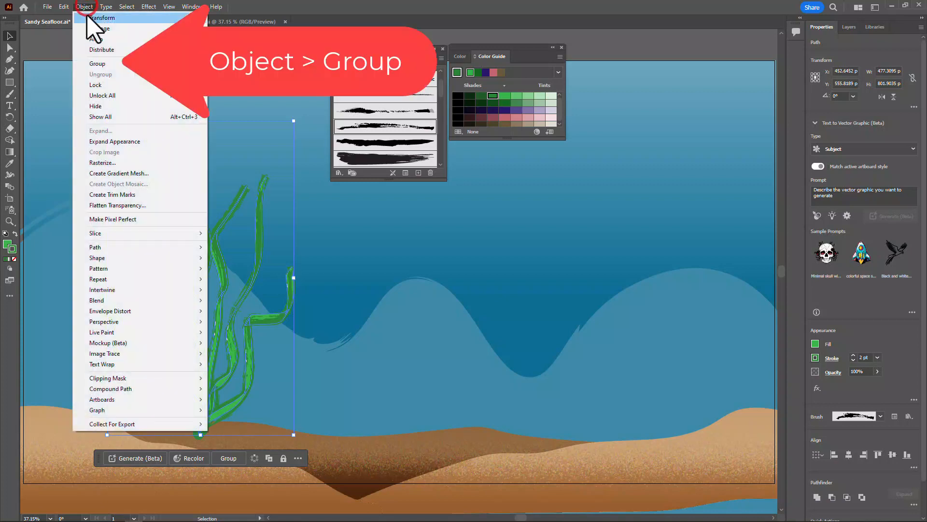
left_click(99, 63)
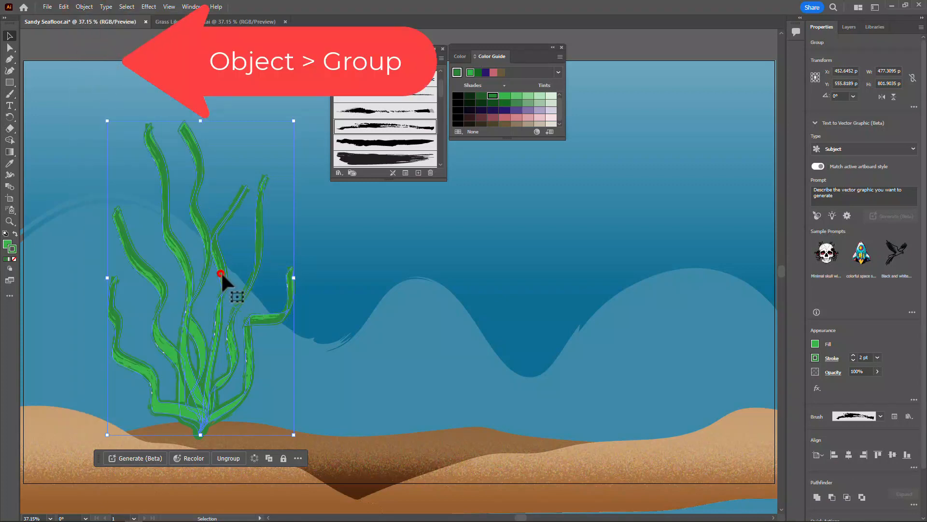
mouse_move(221, 271)
left_mouse_down()
mouse_move(242, 267)
mouse_move(238, 275)
left_mouse_up()
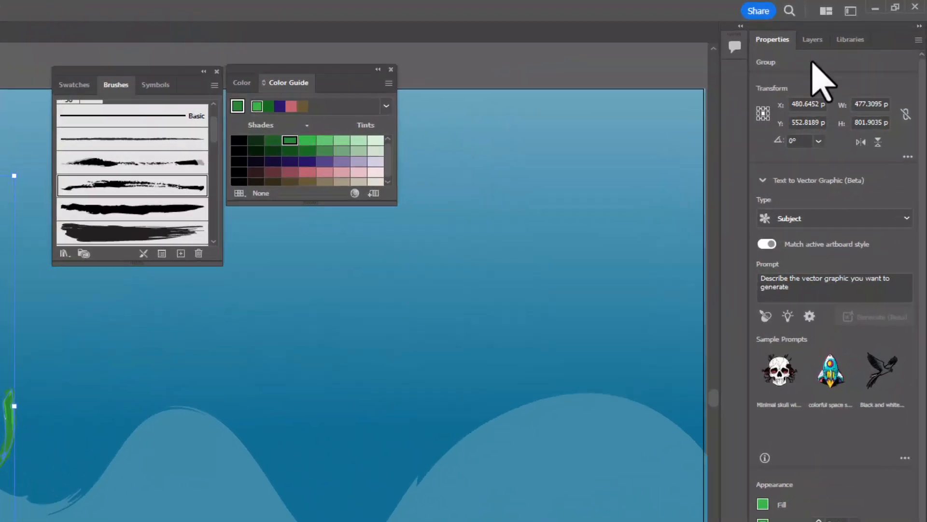
Place the seaweed group directly beneath the Front sand layer and move it about 95 px right and 78 px down.
left_click(812, 39)
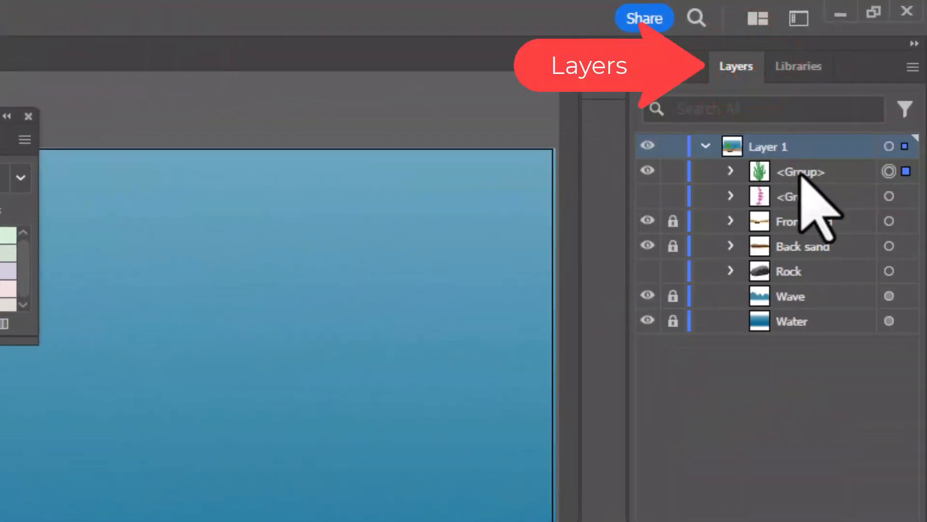
left_click_drag(802, 172, 850, 237)
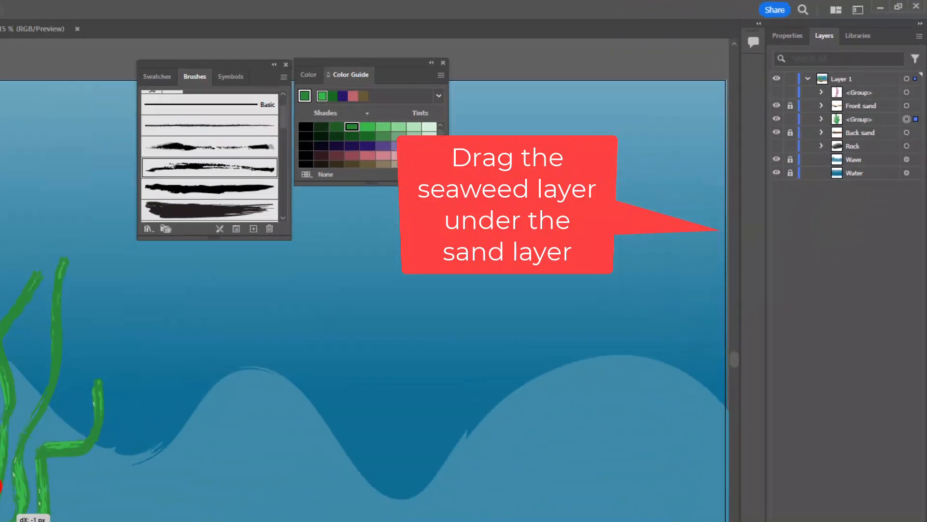
left_click_drag(0, 514, 41, 521)
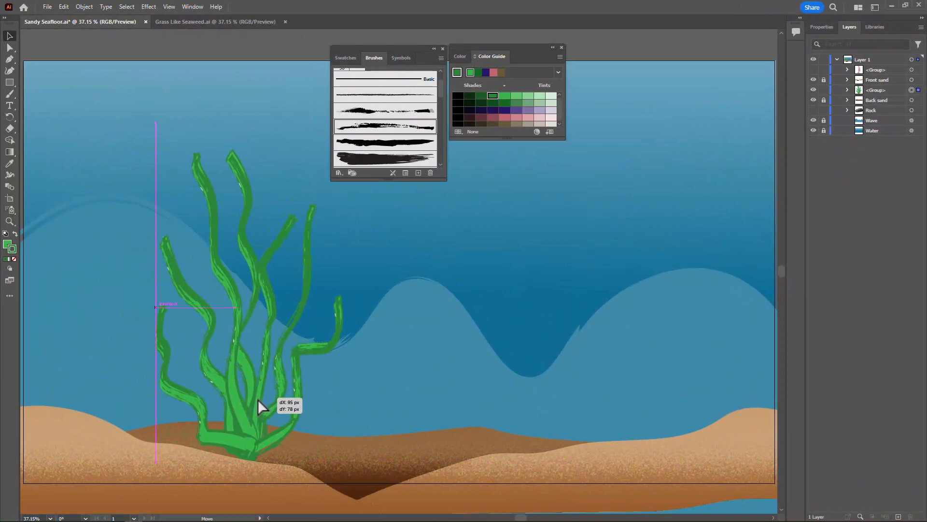
left_click_drag(258, 398, 257, 399)
left_click(392, 364)
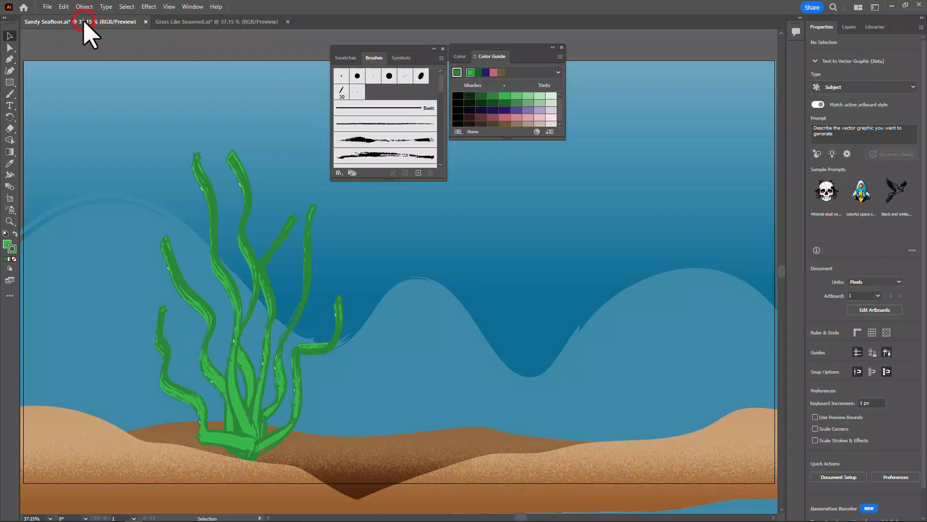
Switch to the Grass Like Seaweed document and set the dark green seaweed group's stroke weight to 2 pt.
left_click(166, 21)
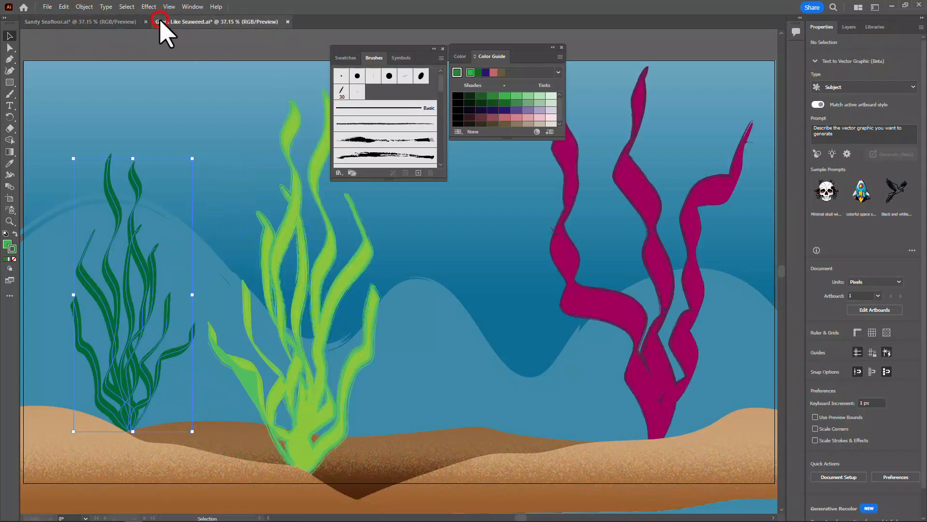
left_click(212, 147)
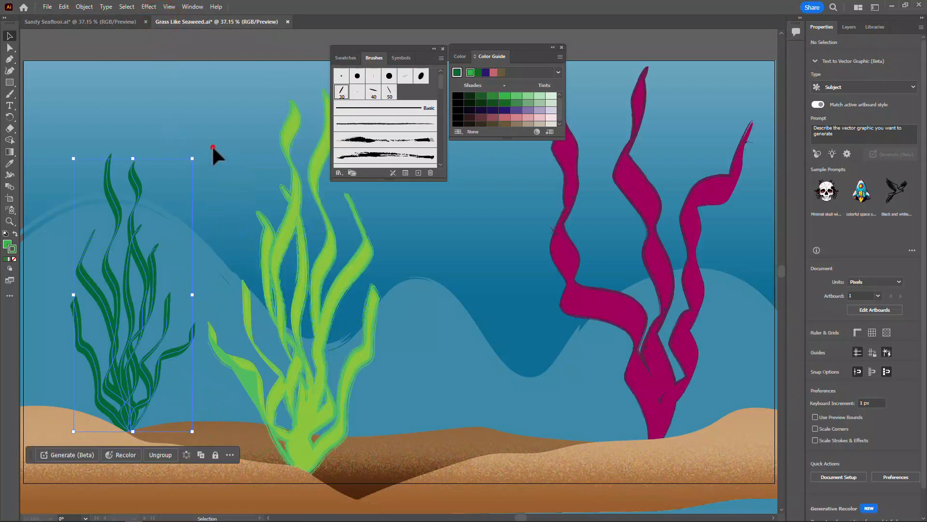
left_click(136, 270)
left_click(57, 168)
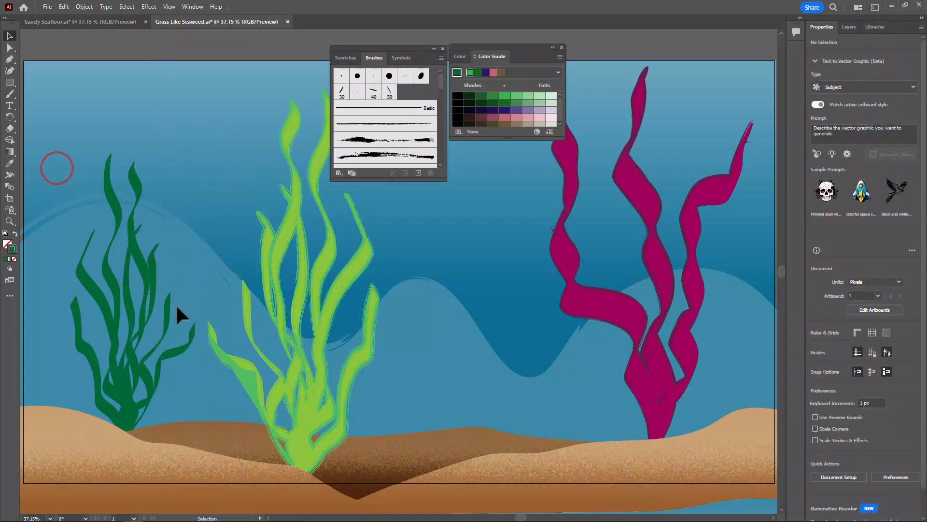
left_click(177, 369)
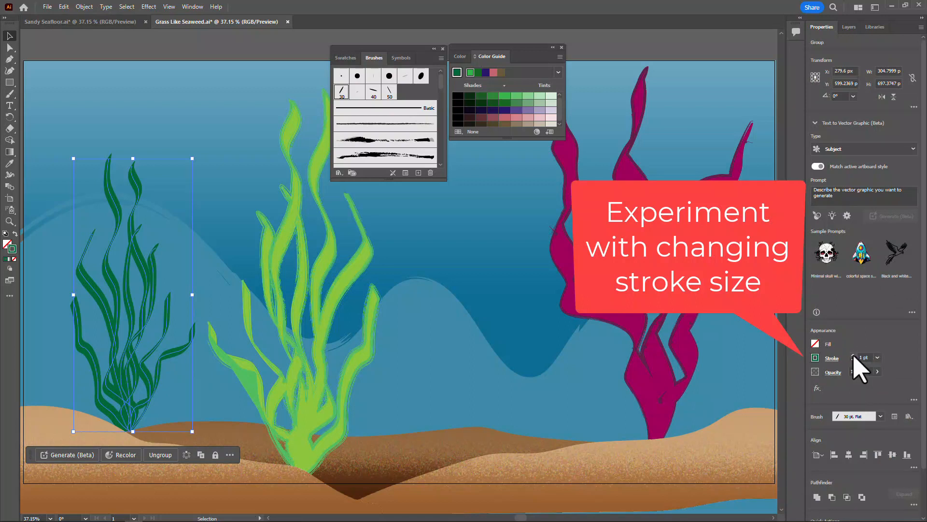
left_click(853, 355)
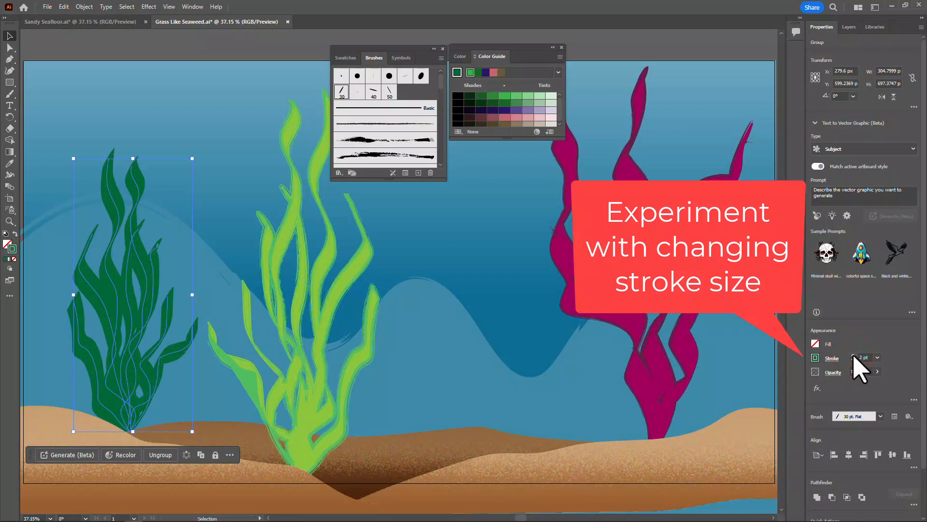
left_click(231, 193)
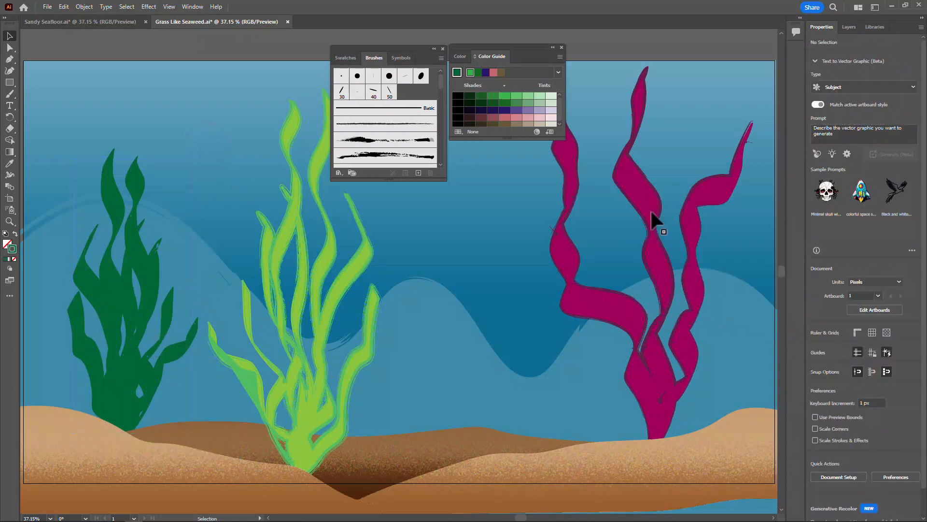
Select the magenta seaweed and the light green seaweed in turn to examine their fills and outlines.
left_click(642, 189)
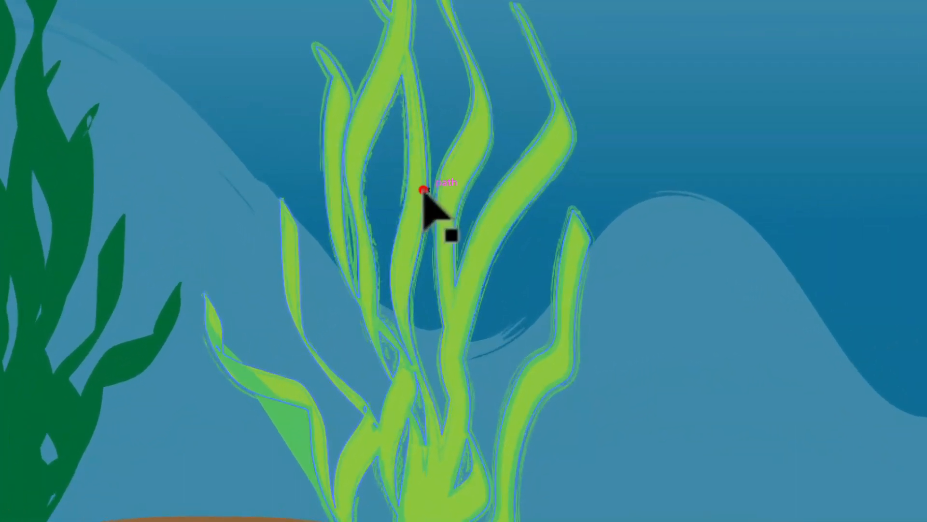
left_click(422, 190)
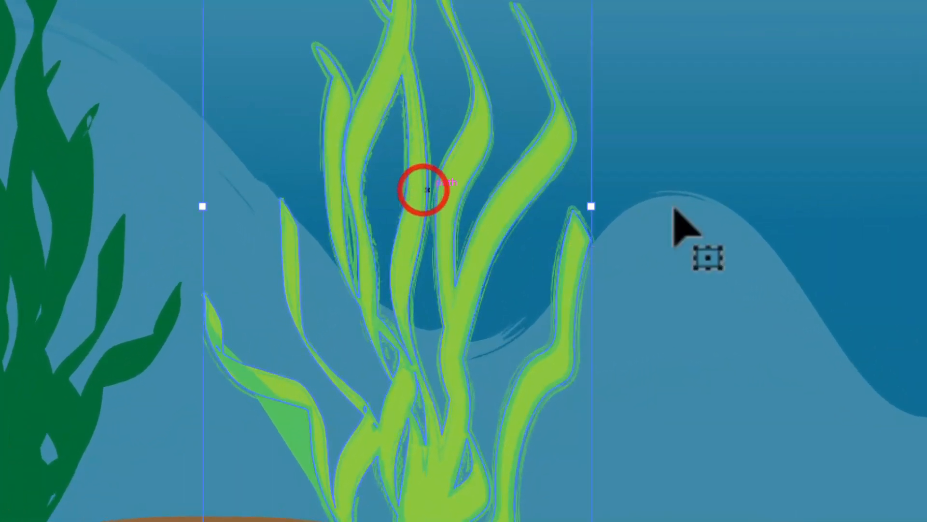